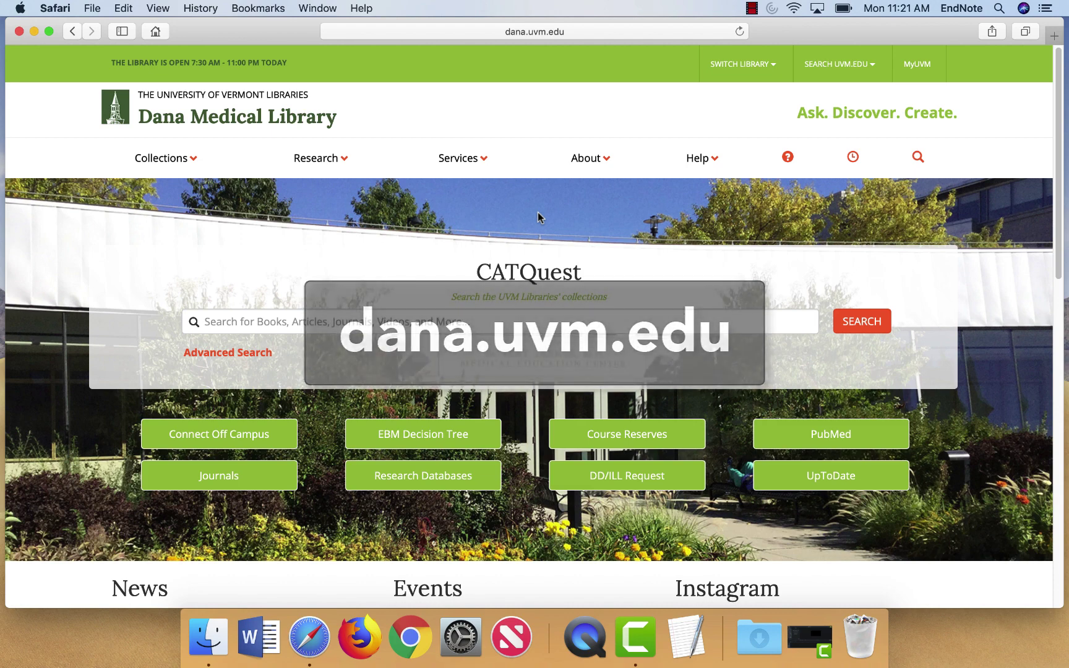
Step: Open the Dana Medical Library's Research Guides list and scroll down to the EndNote guide
click(322, 160)
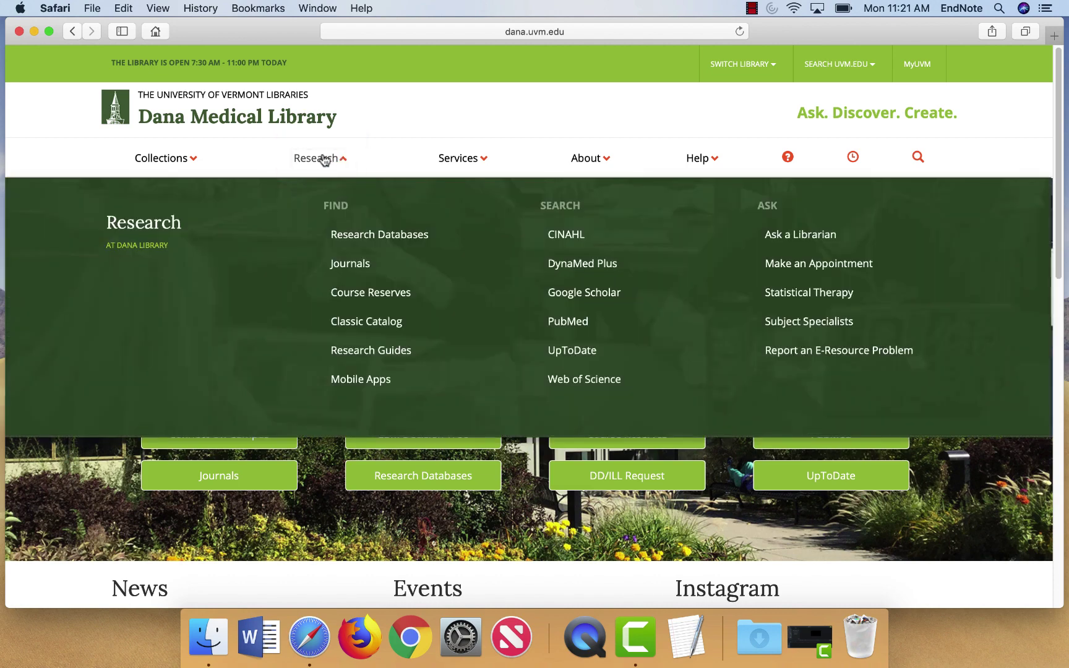
click(391, 351)
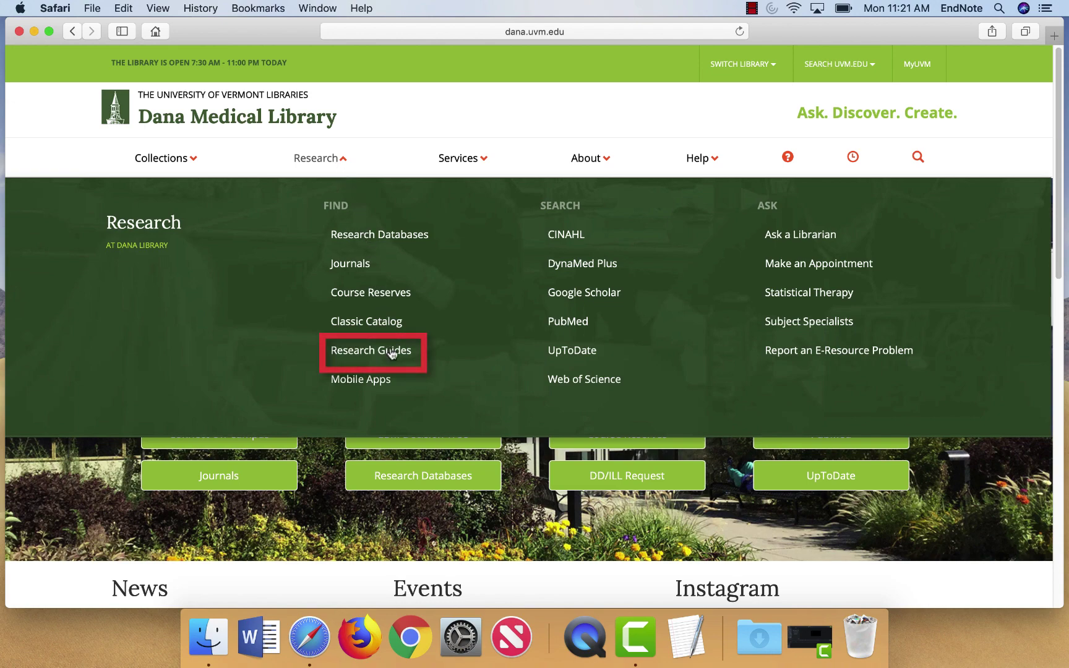
scroll(390, 352, down, 5)
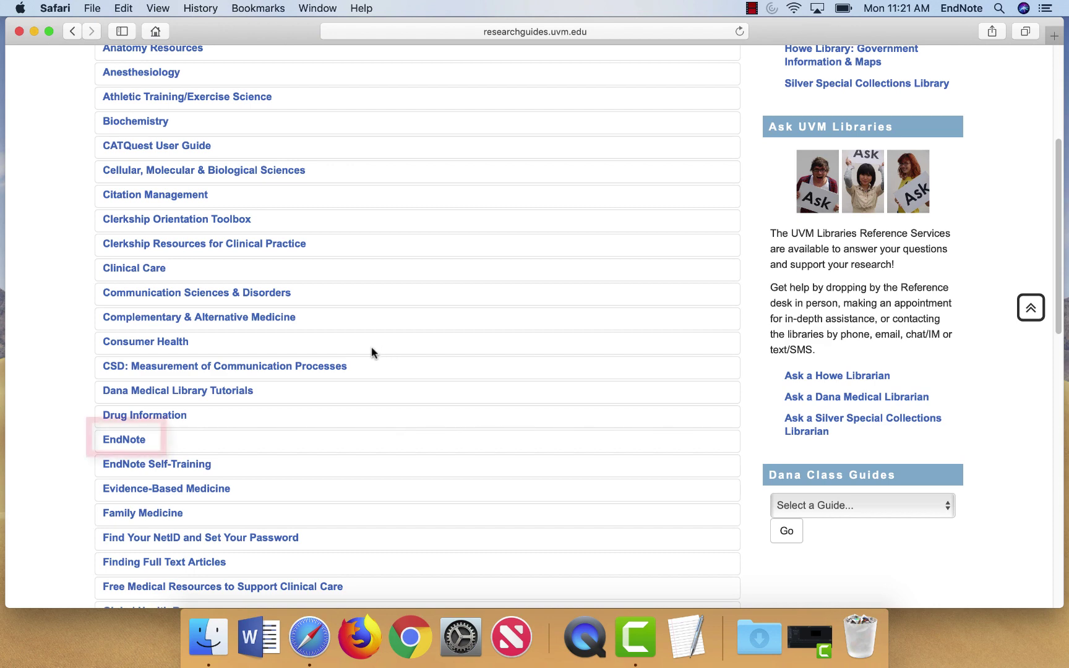
Step: Follow the EndNote guide's DOWNLOAD link and log in with the UVM NetID and password
click(126, 440)
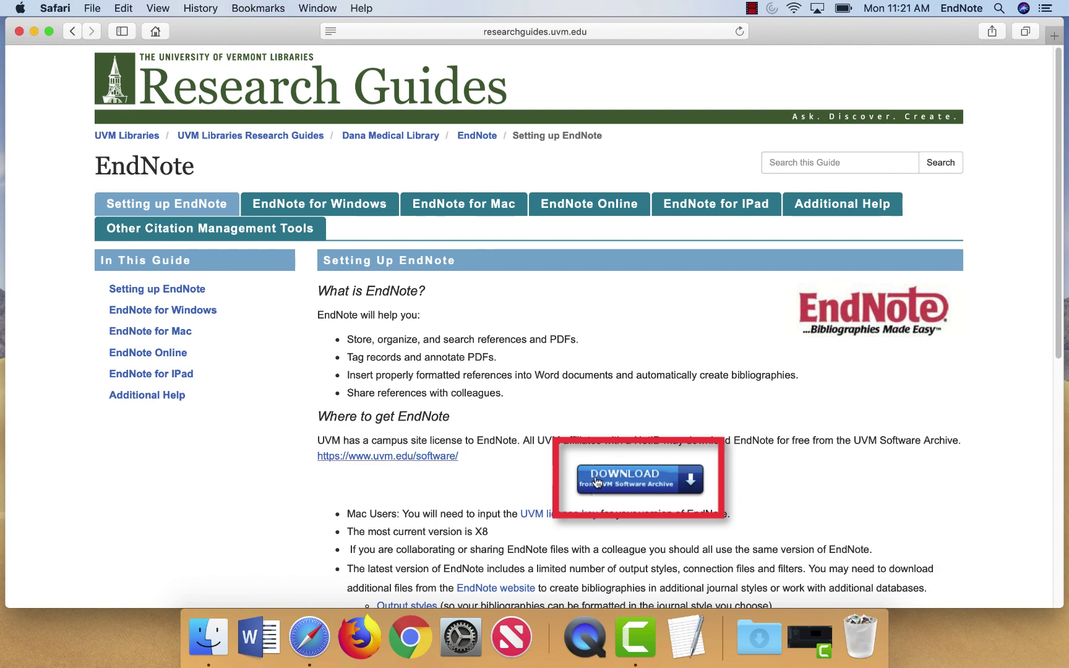
click(619, 482)
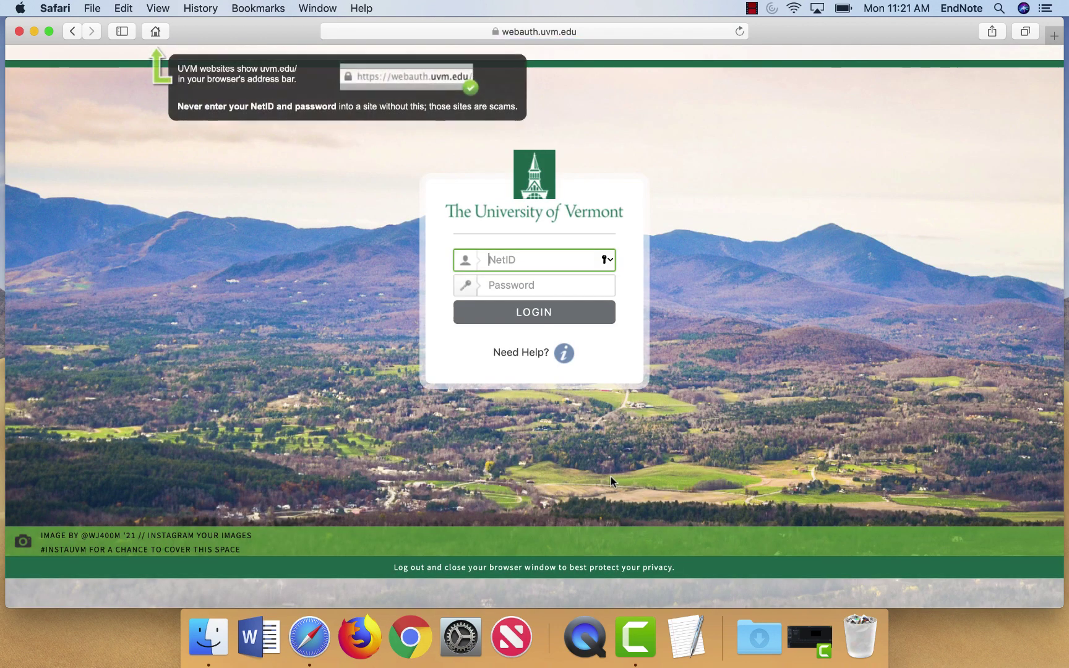
text(gatwood)
key(Tab)
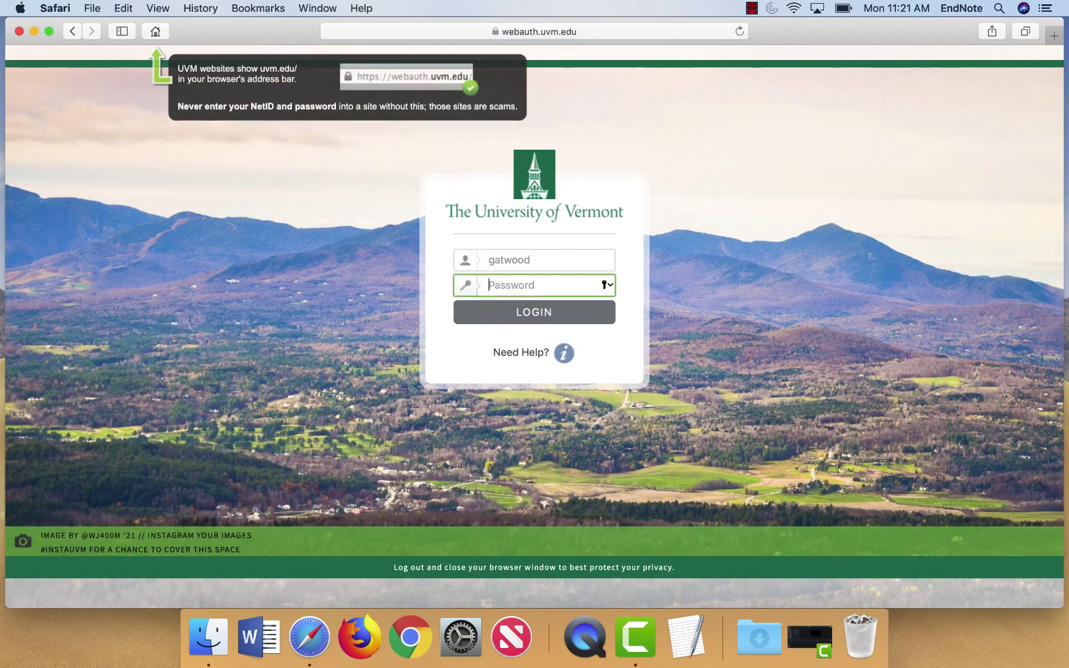
text(••)
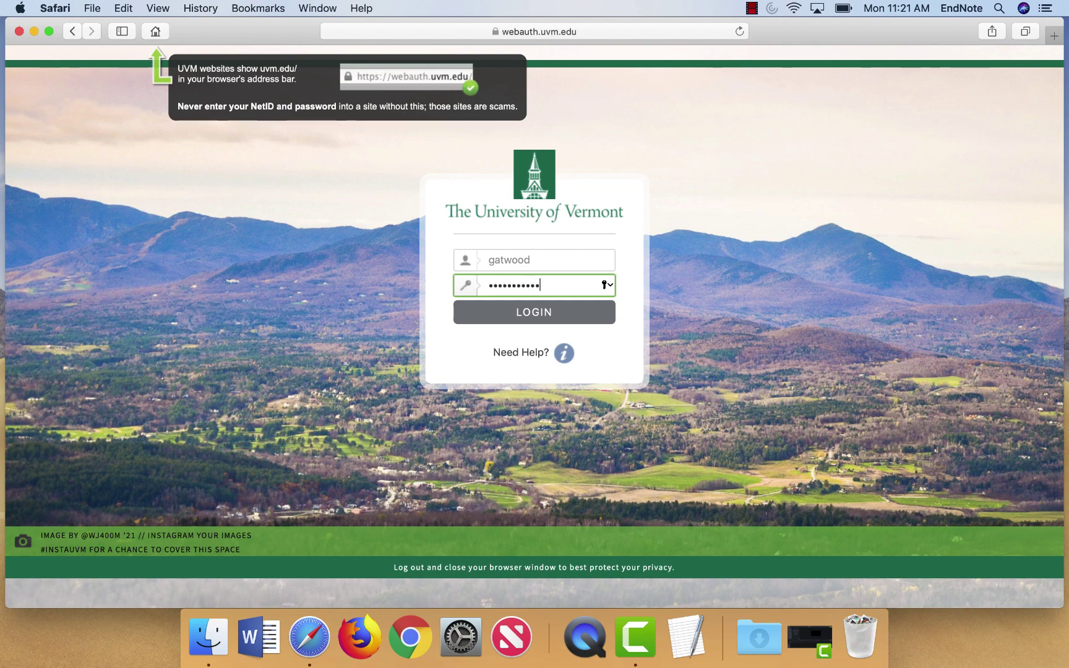
text(••••••••••••)
click(531, 313)
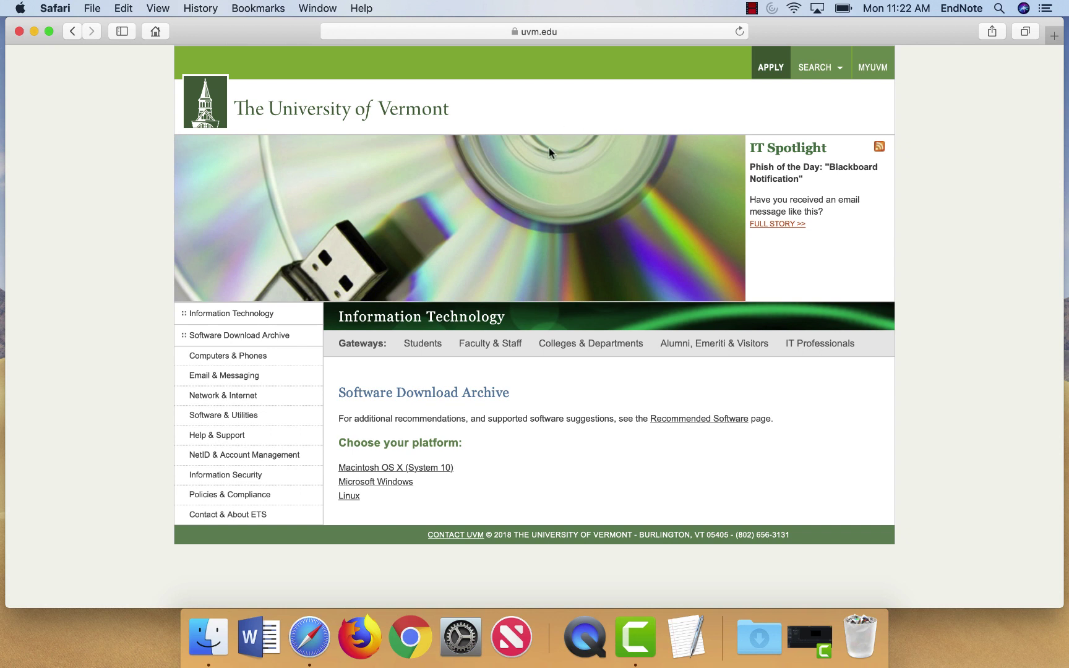
Step: From the Macintosh OS X list, download EndNote_X9_UVM_Installer.dmg via the EndNote X9 license page
click(390, 468)
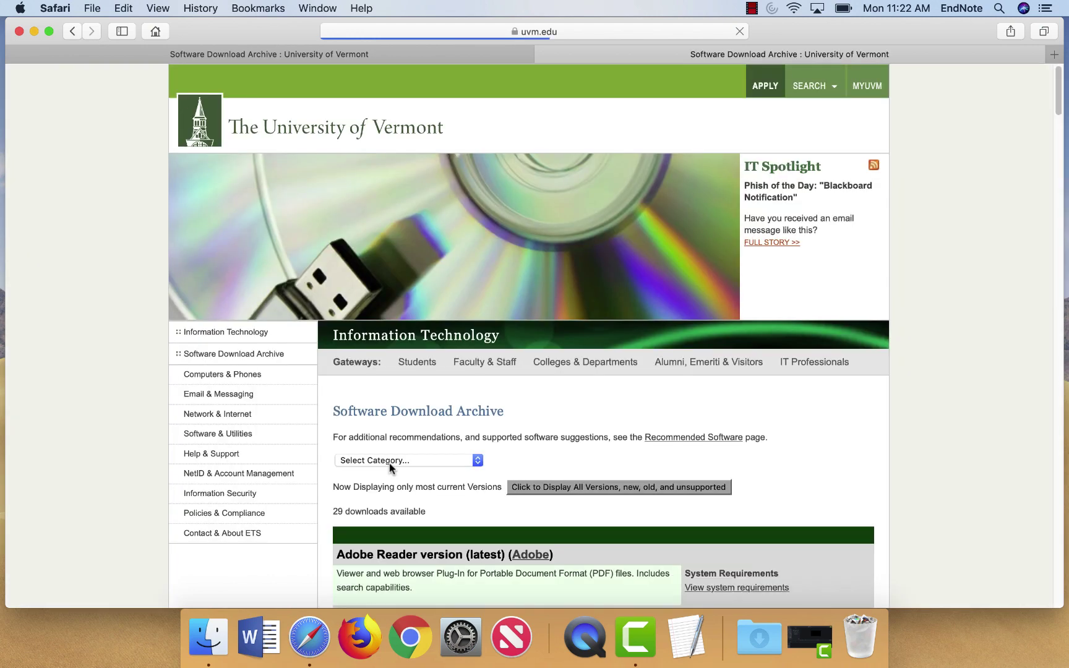
scroll(391, 467, down, 15)
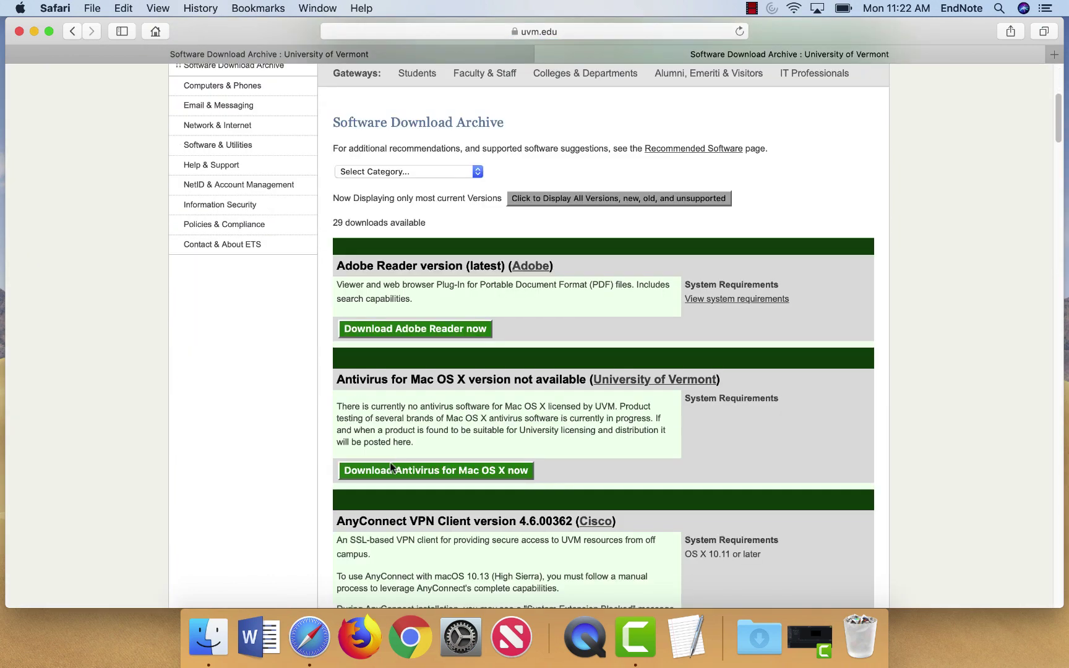
scroll(390, 464, down, 6)
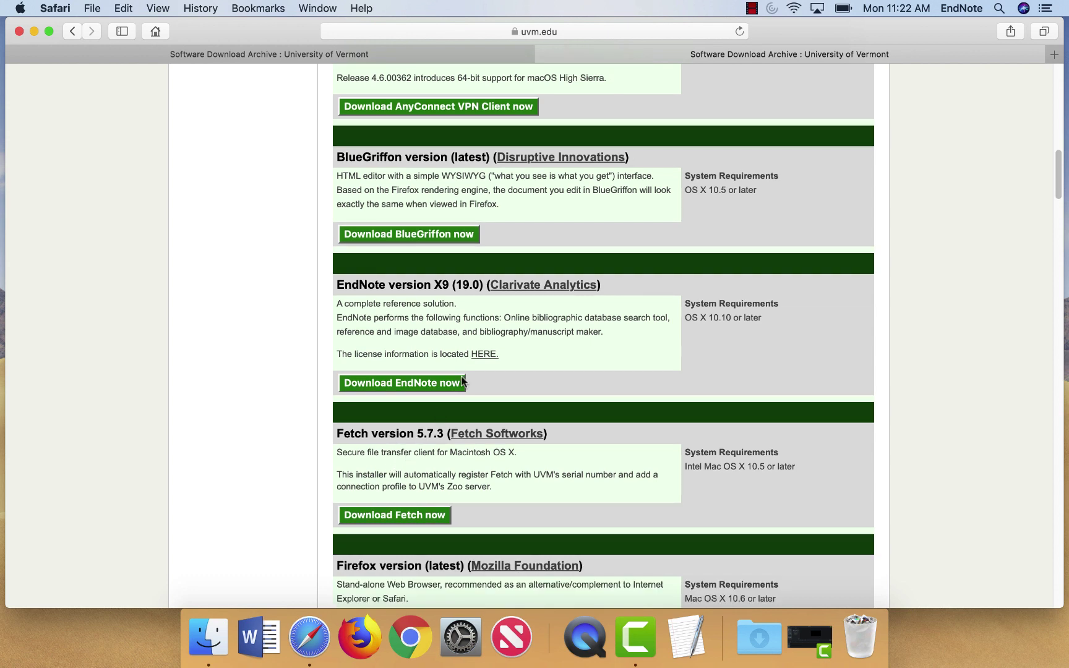
click(482, 356)
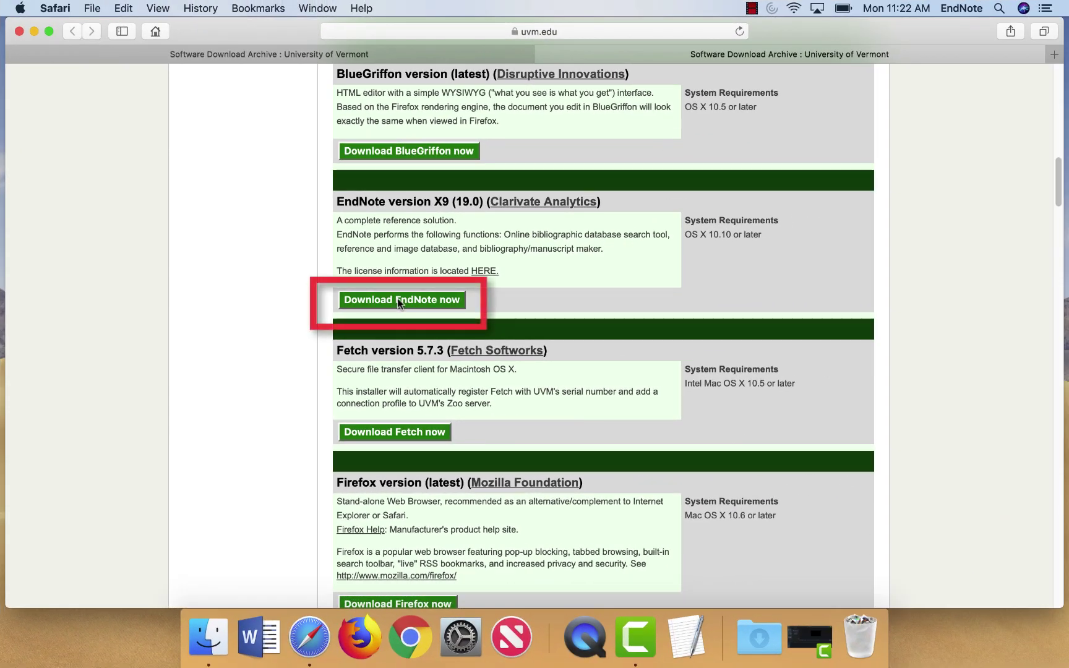
click(397, 299)
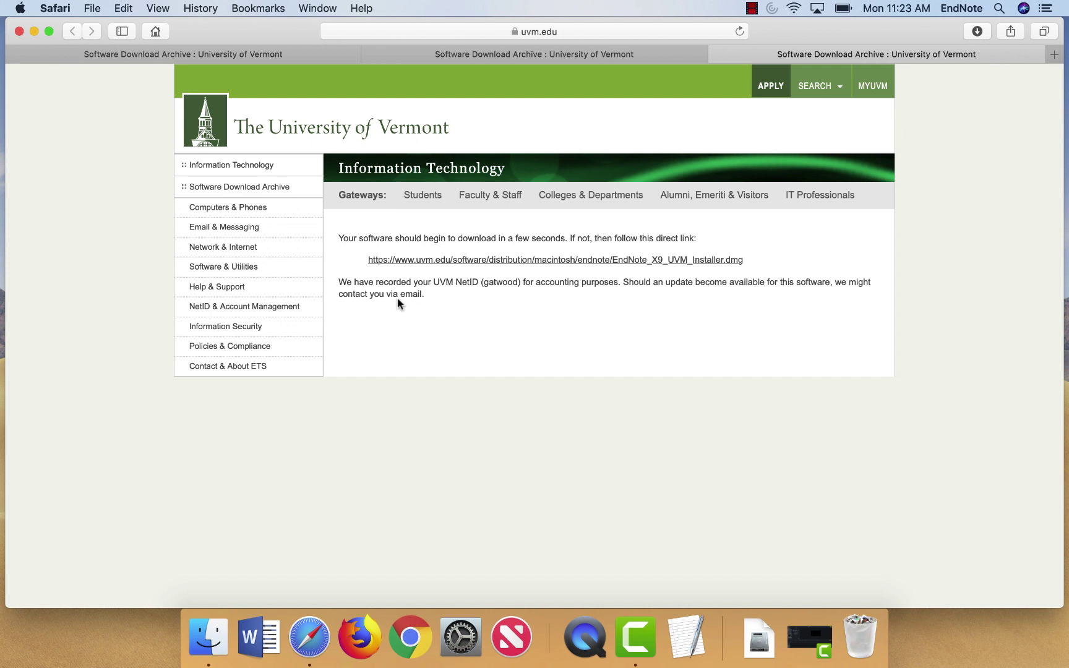
click(756, 632)
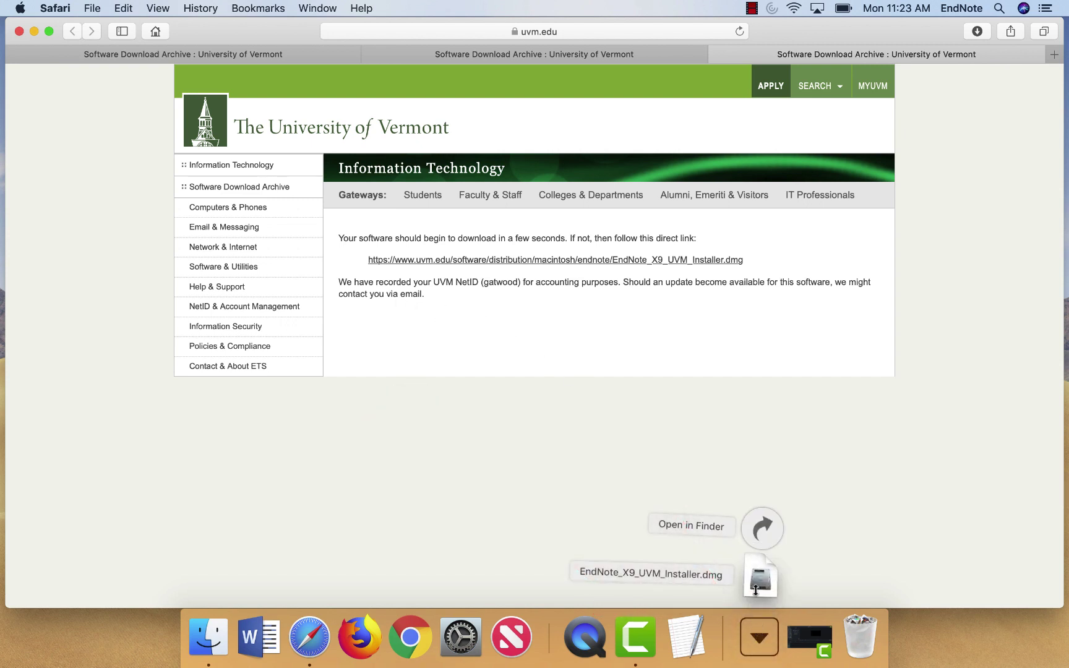
Step: Mount the EndNote X9 Installer disk image and run Install EndNote X9, allowing the downloaded app to open
click(761, 528)
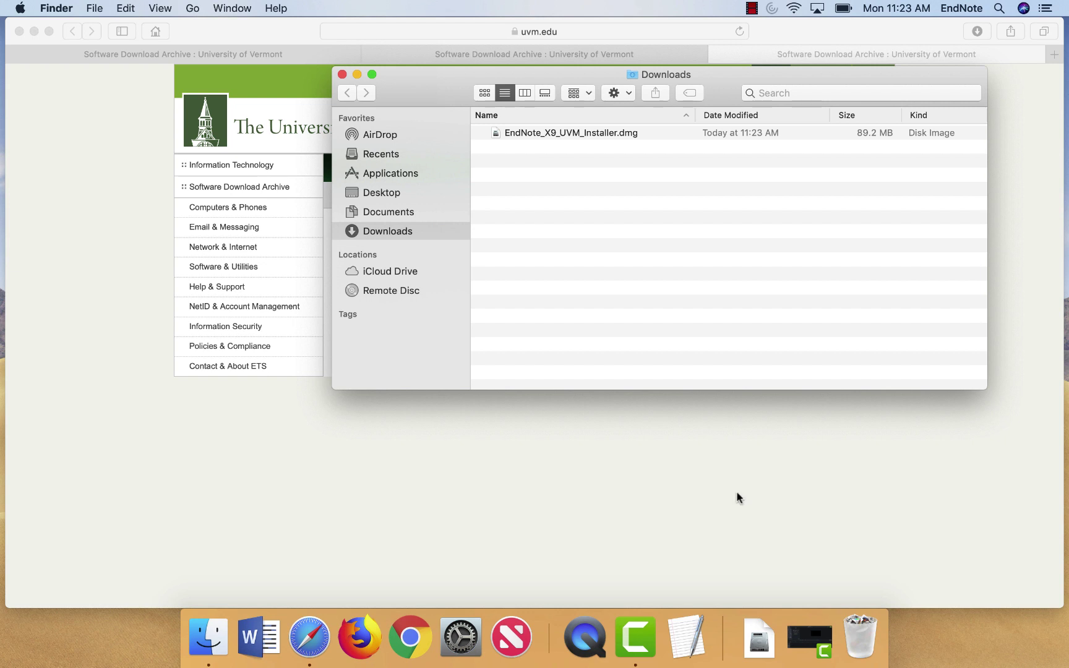
double_click(525, 132)
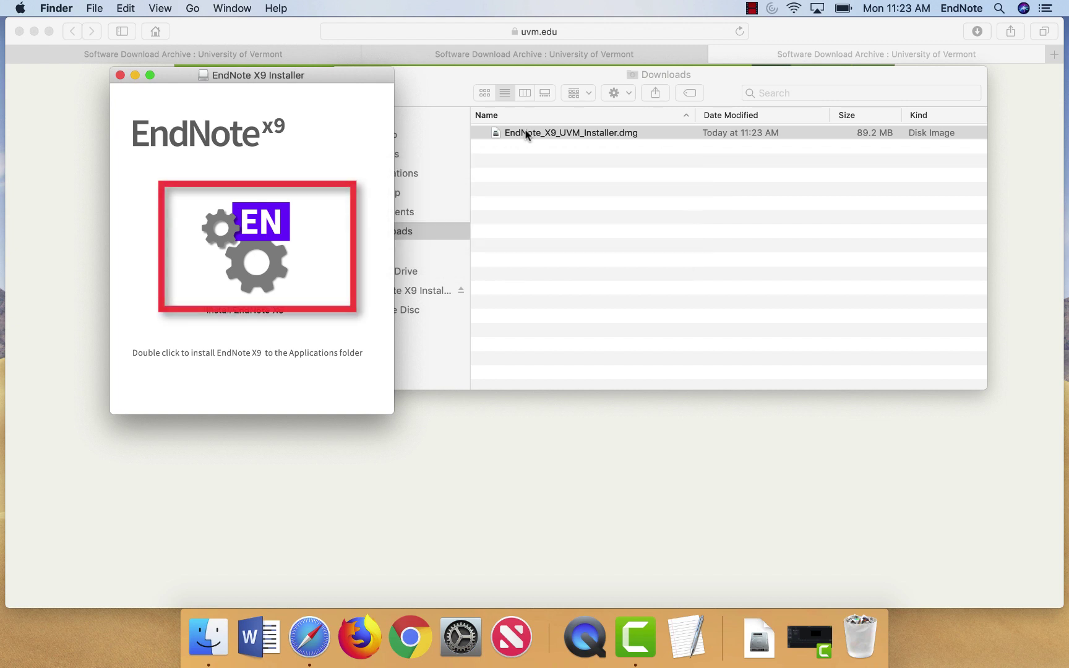
double_click(245, 243)
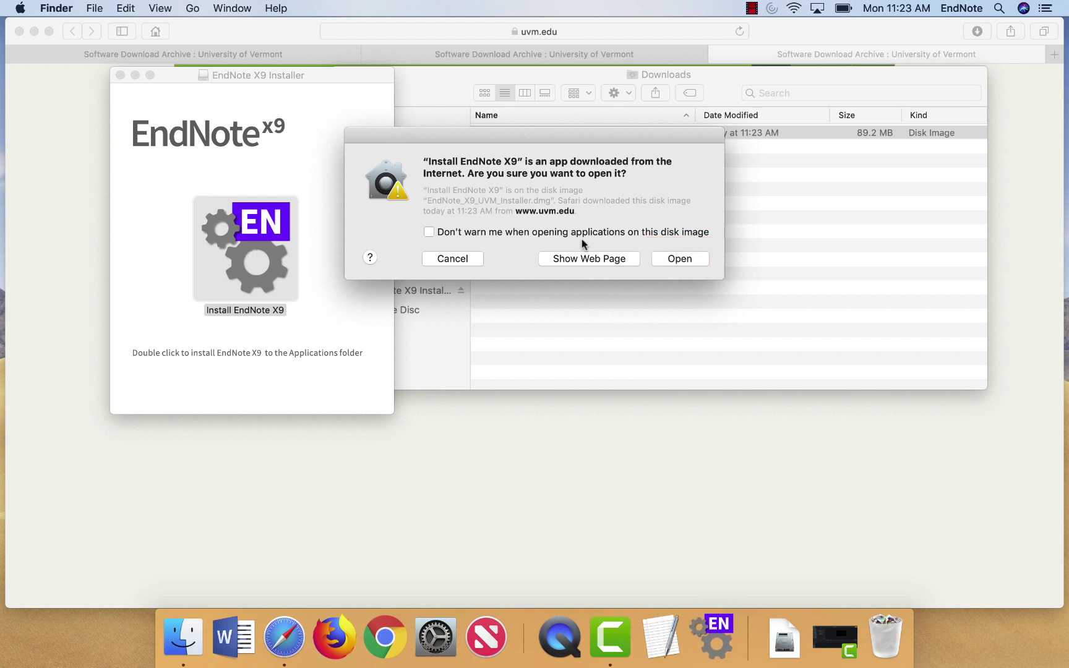
click(680, 259)
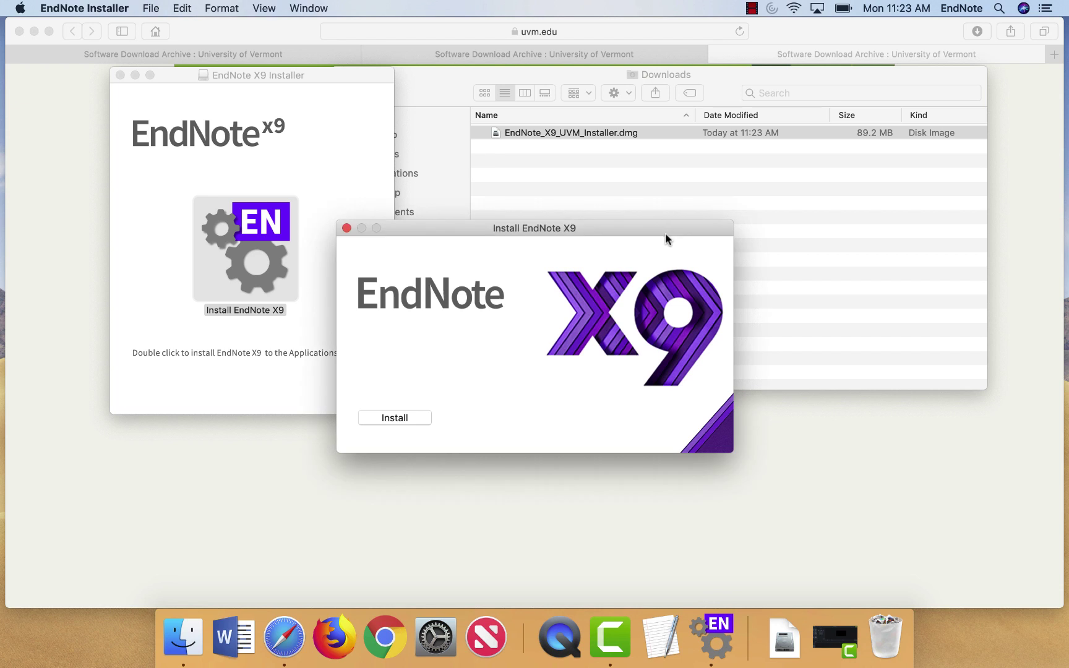
click(394, 418)
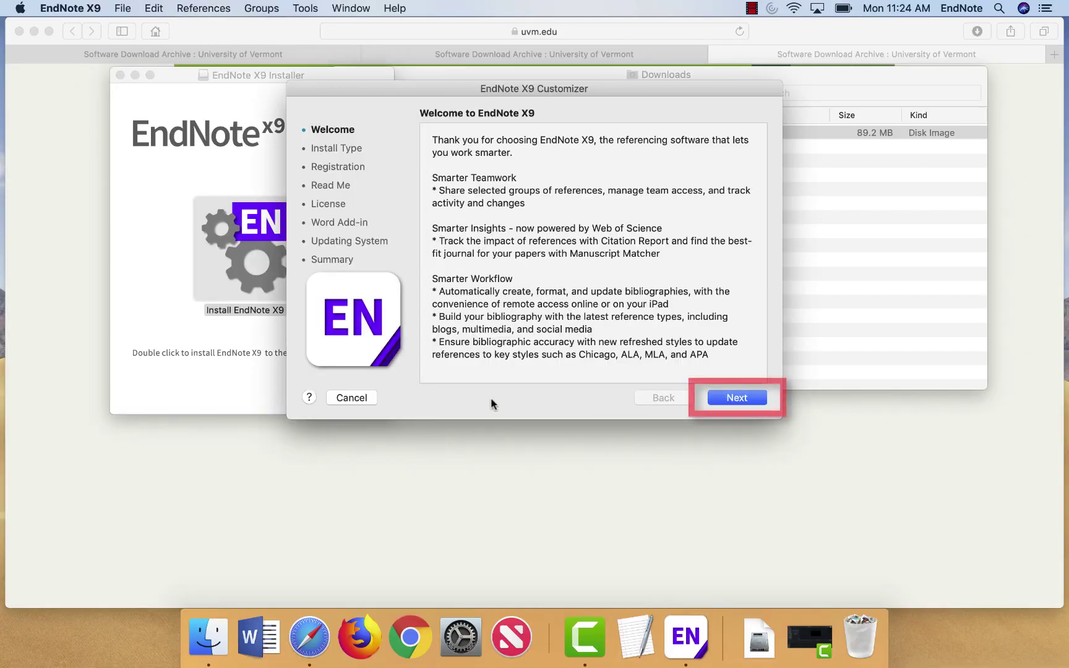
Step: Copy the product key from the TextEdit note and paste it into the Customizer's product key field
click(736, 398)
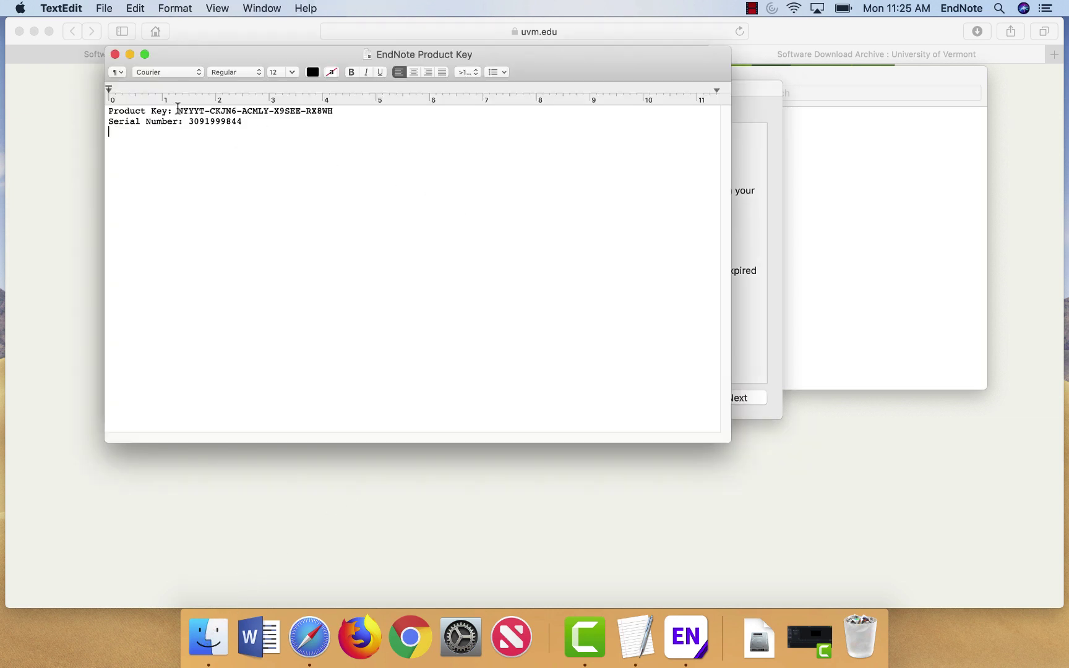
drag(178, 109, 332, 107)
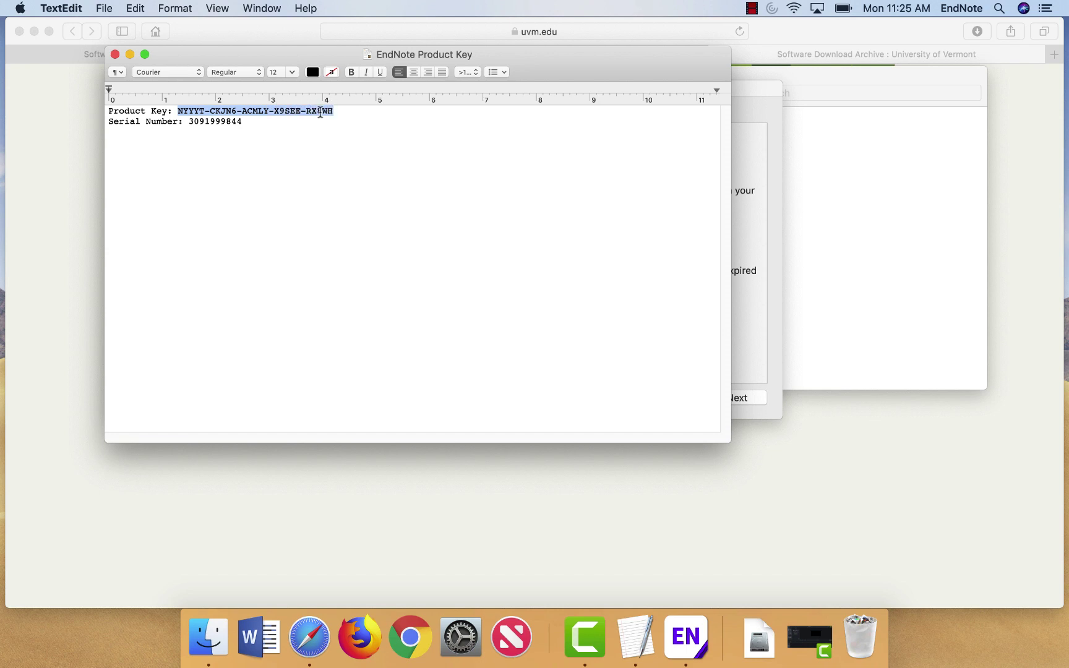
right_click(314, 110)
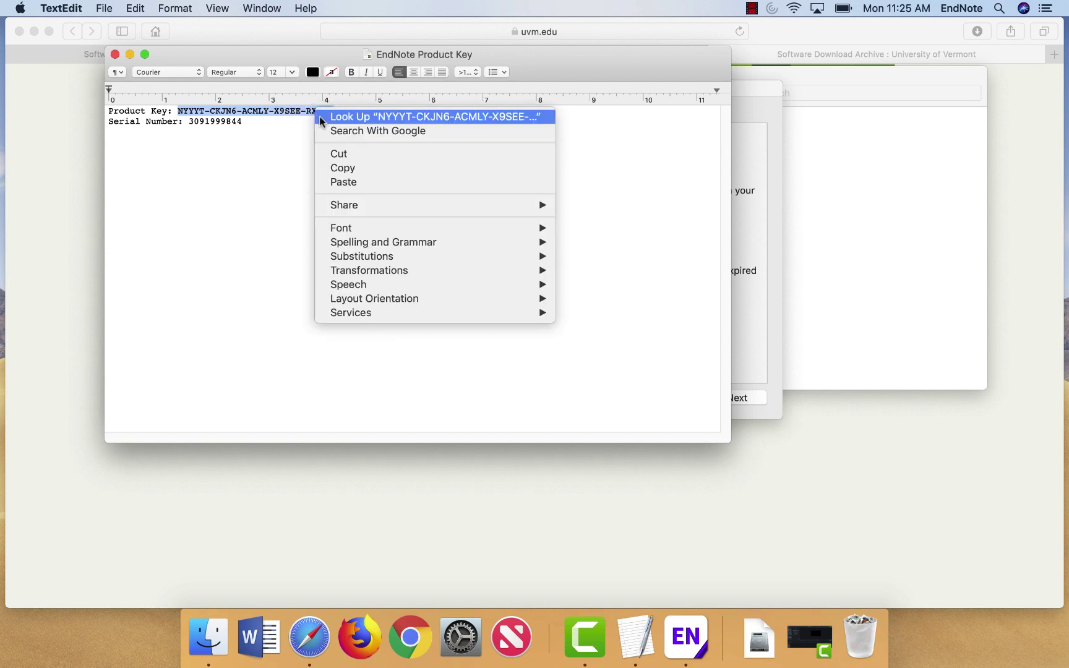
click(350, 169)
key(super+Tab)
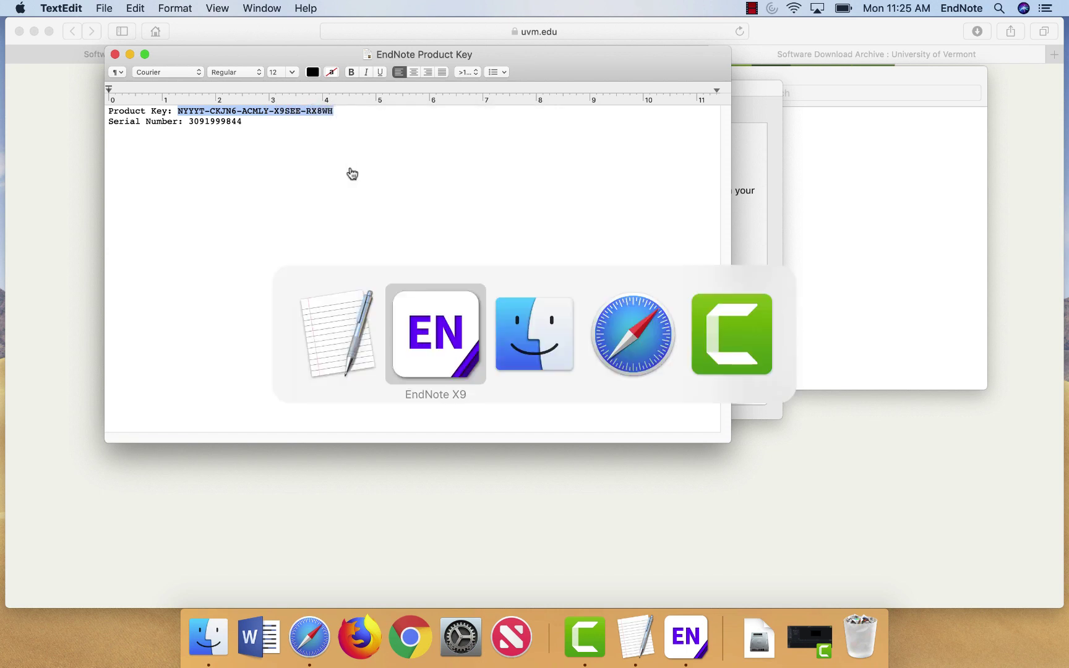
right_click(495, 230)
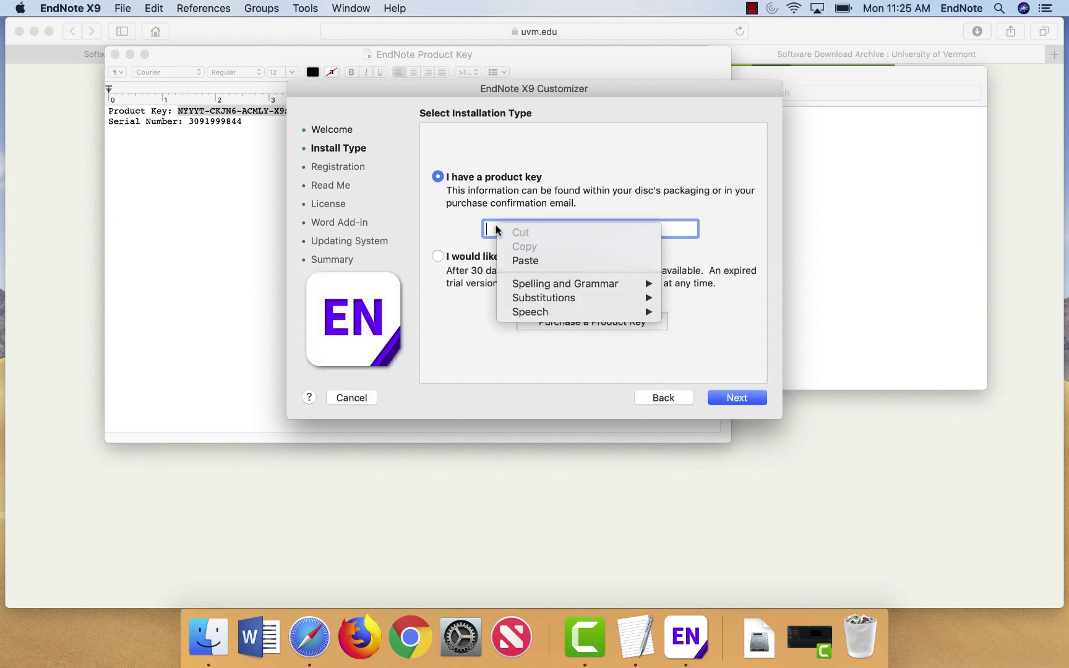
click(525, 261)
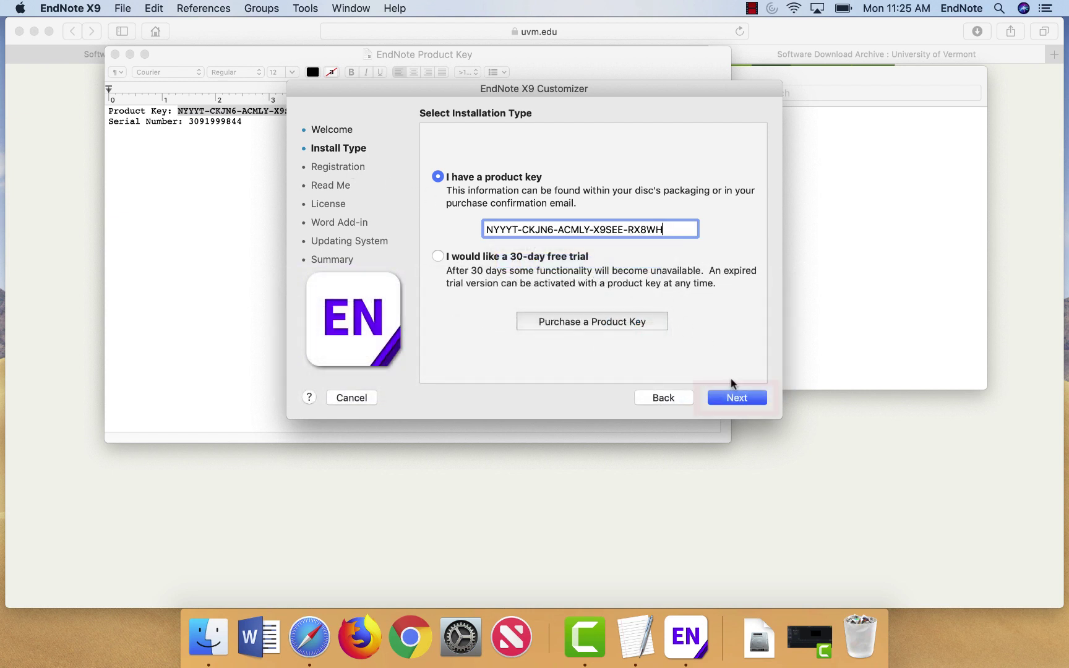
click(736, 398)
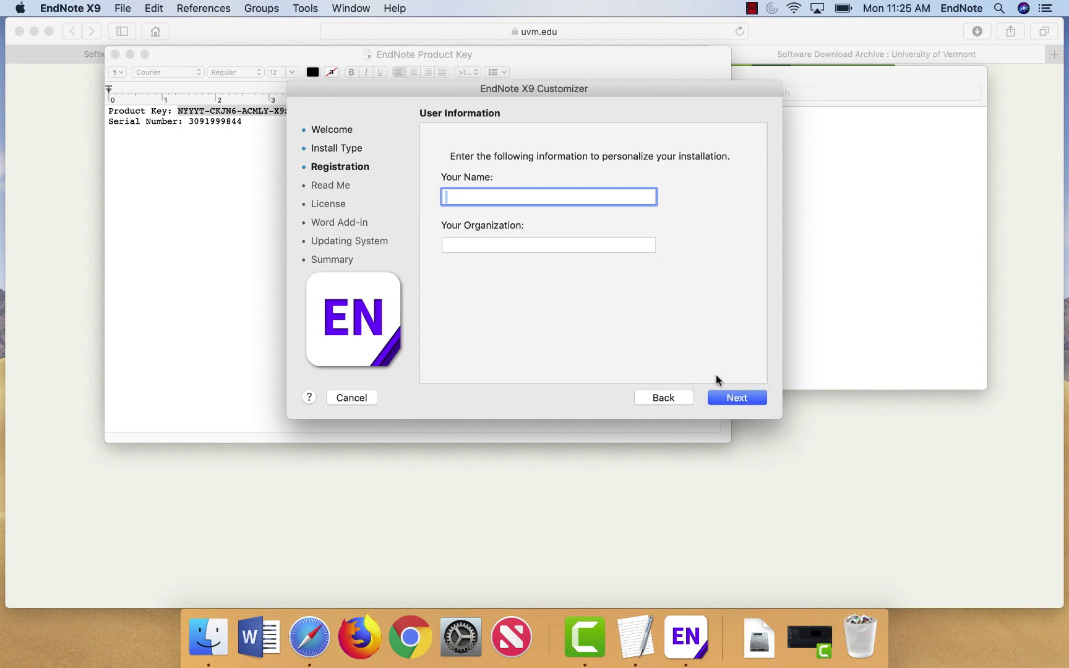
Step: Enter the user's name and organization, then continue to the Read Me page
text(Gary Atwood)
key(Tab)
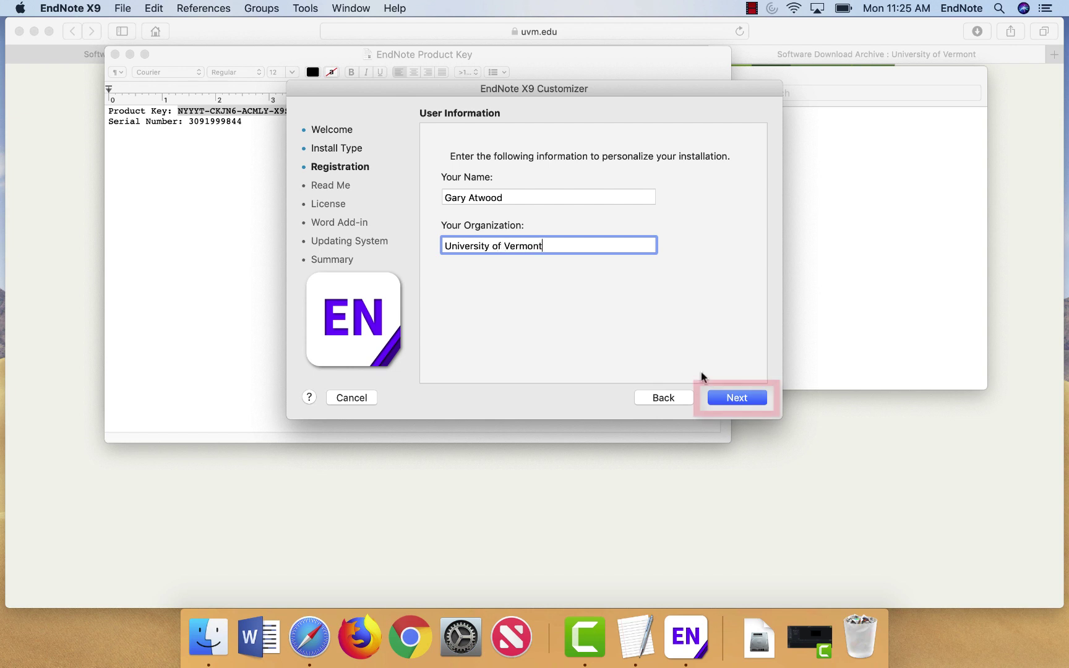
click(737, 398)
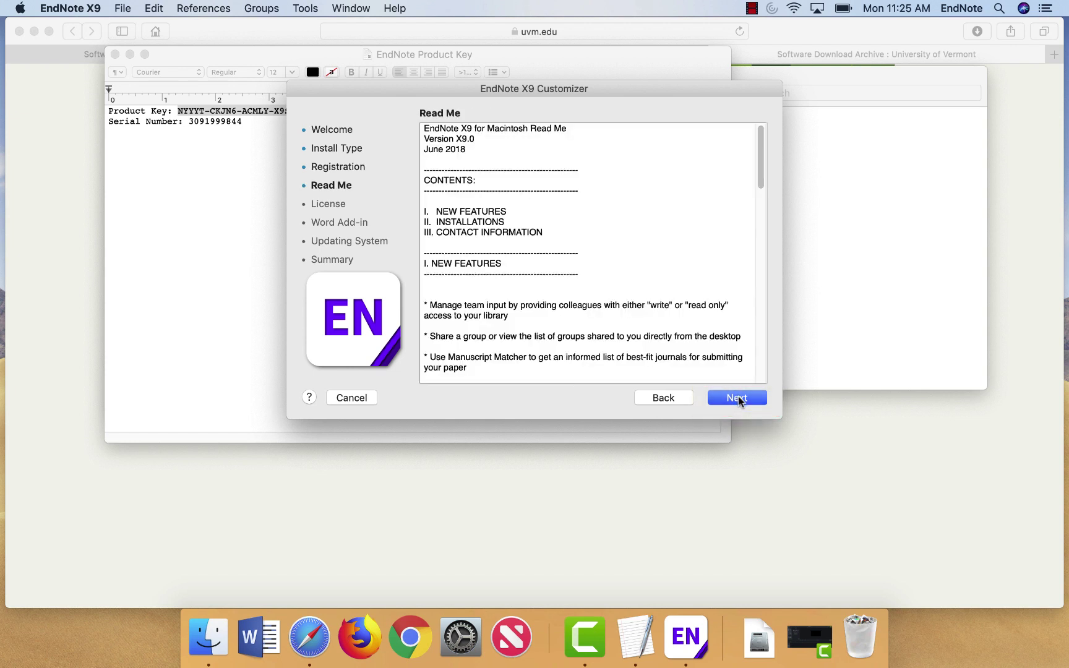
Step: Accept the license agreement, install the Word add-in and finish at the Summary page with Done
click(737, 397)
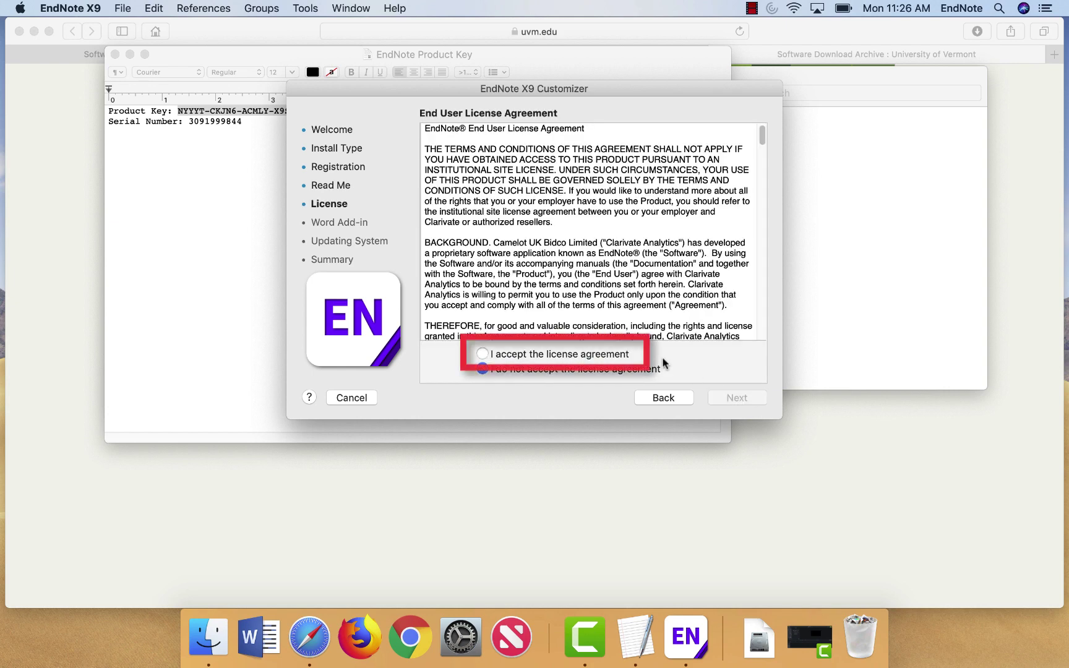
click(481, 354)
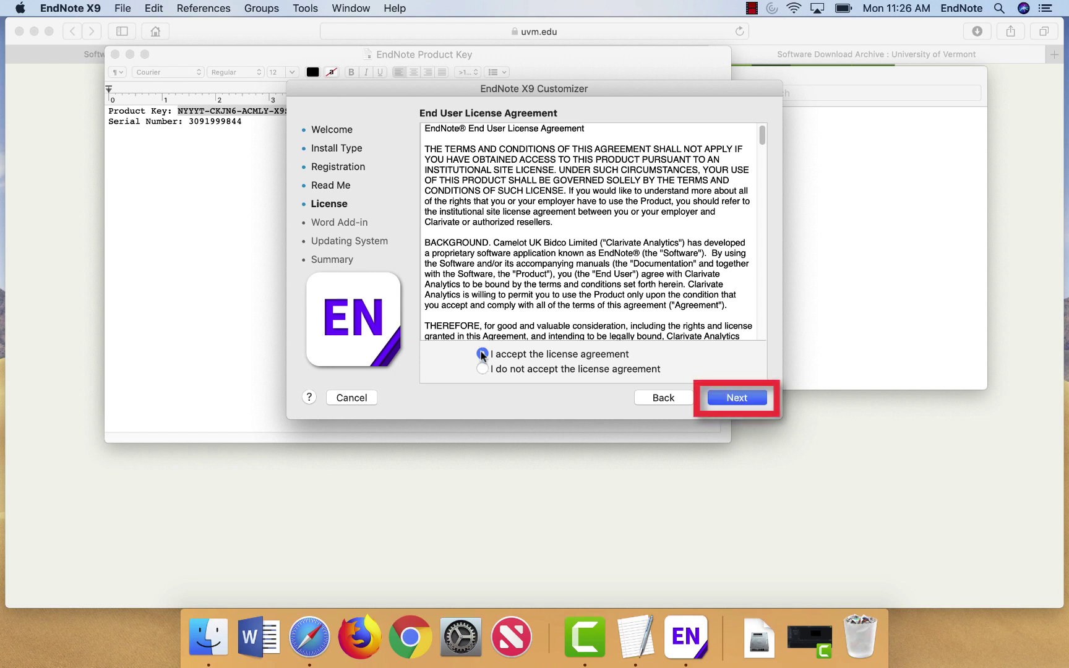
click(737, 398)
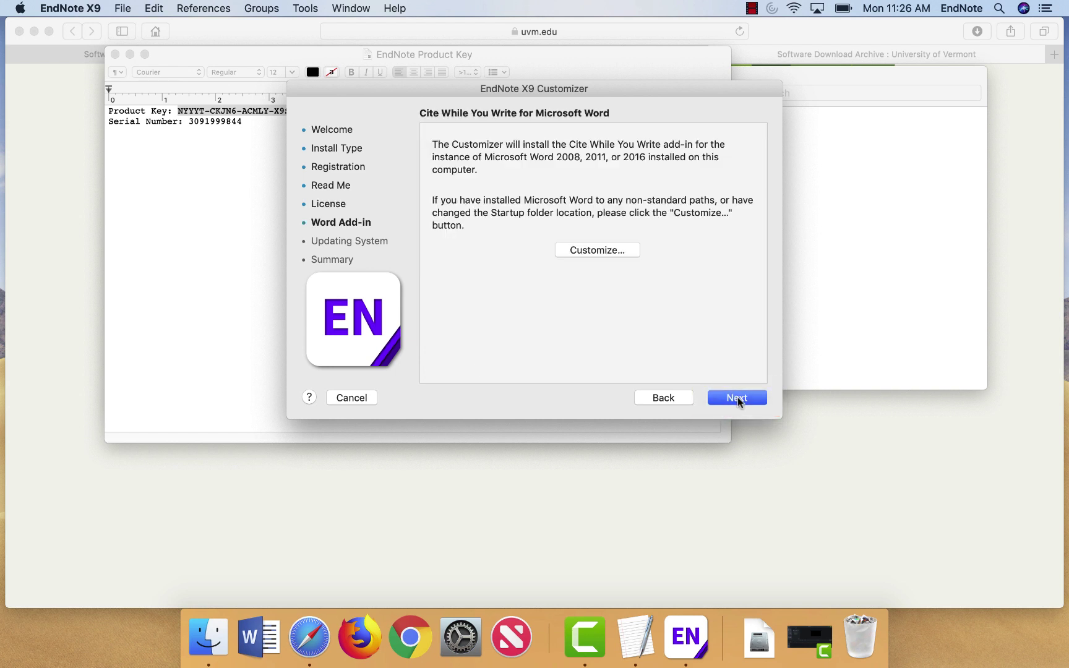
click(736, 398)
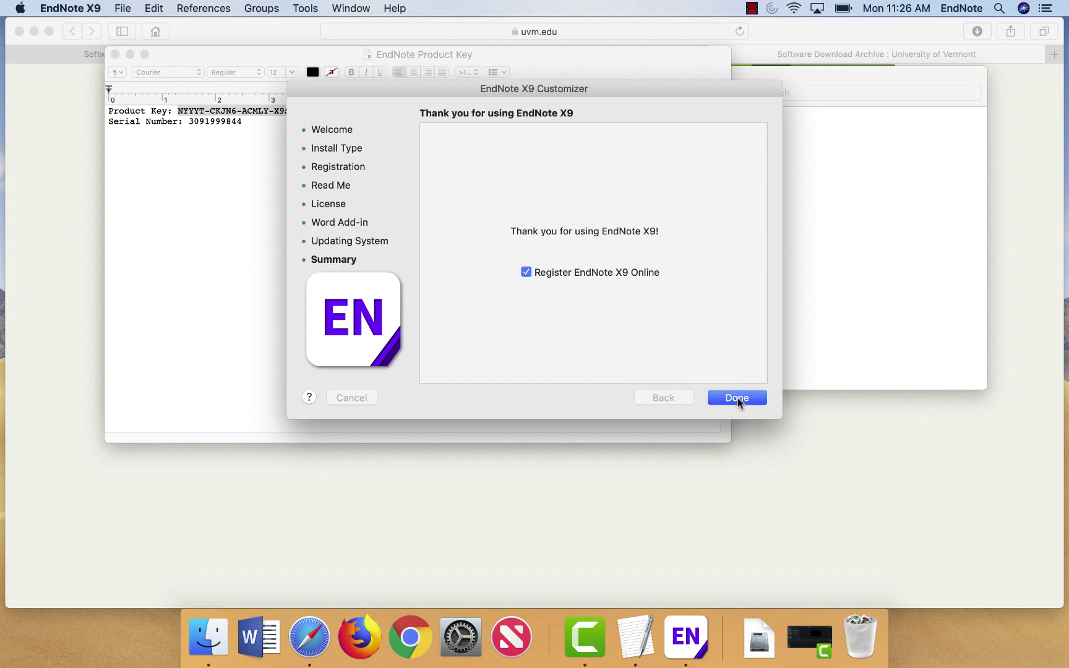
click(736, 398)
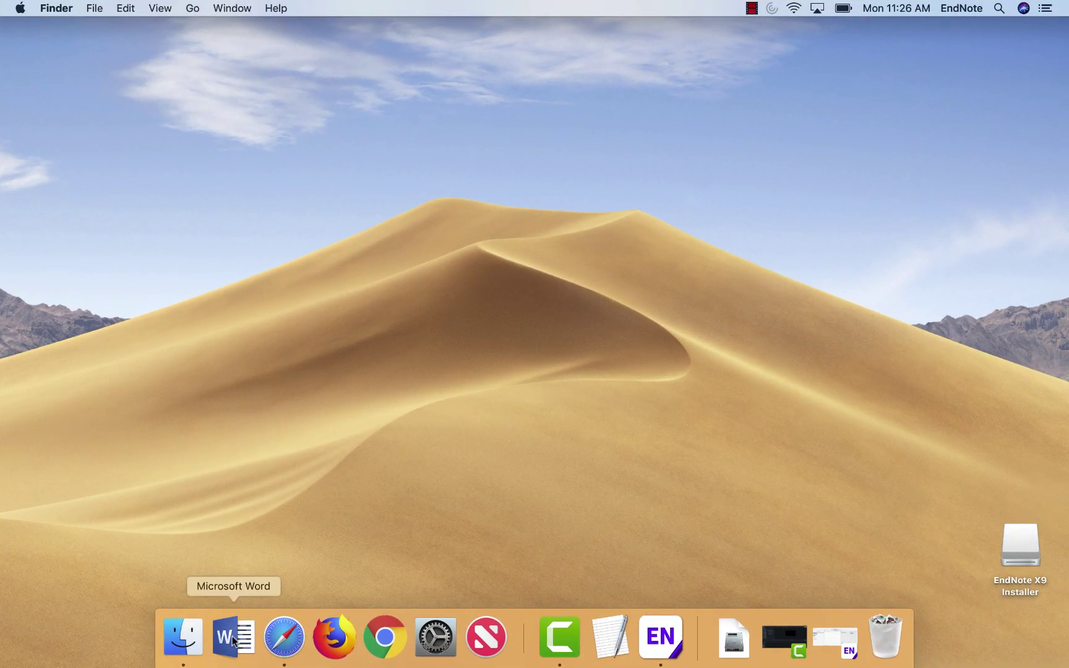
Step: Launch Word, create a Blank Document (Document1) and switch to the EndNote ribbon tab
click(232, 637)
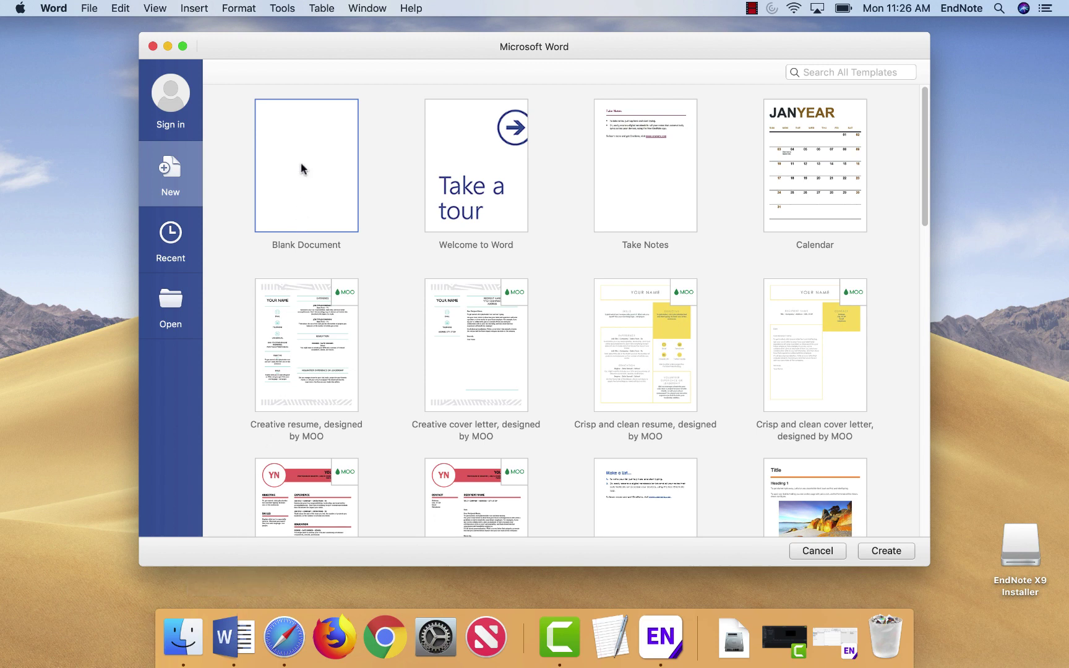
click(306, 165)
double_click(305, 165)
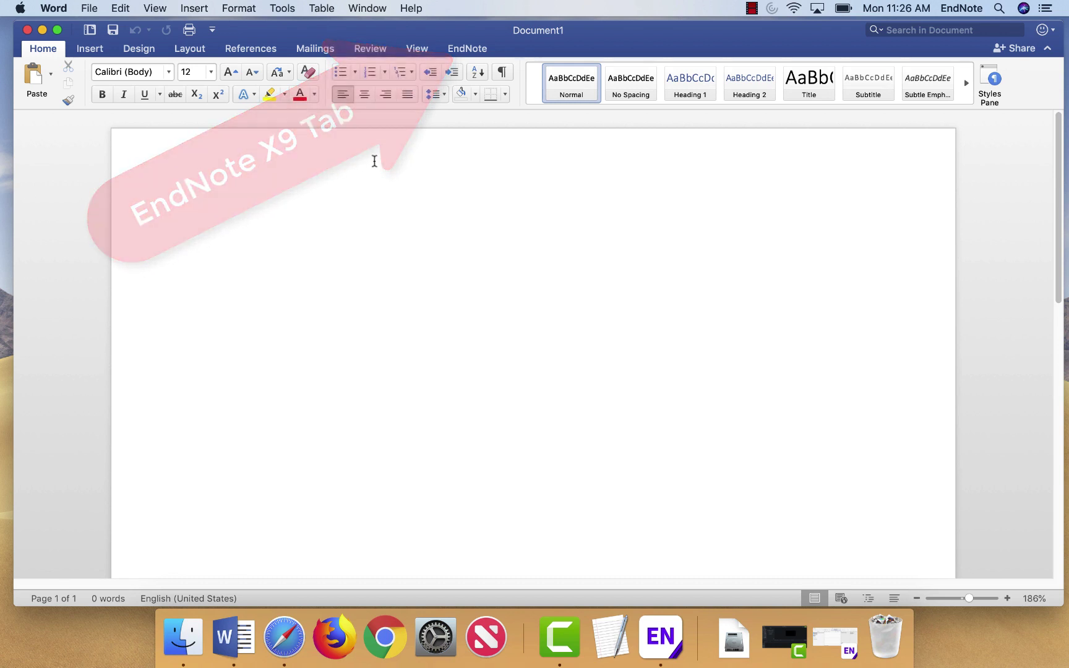
click(467, 50)
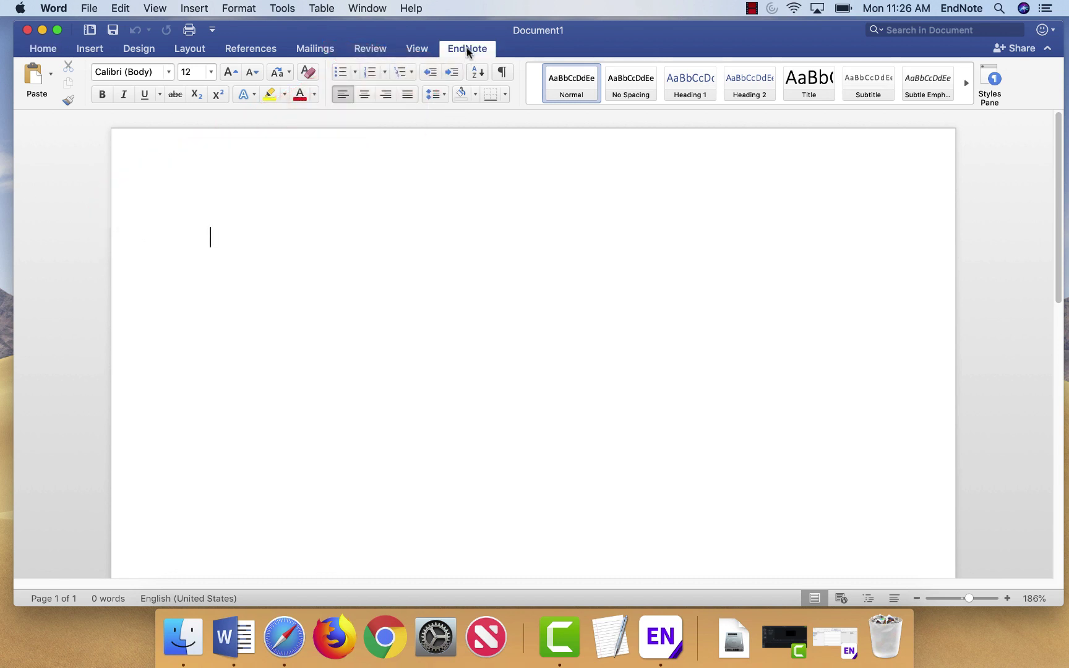